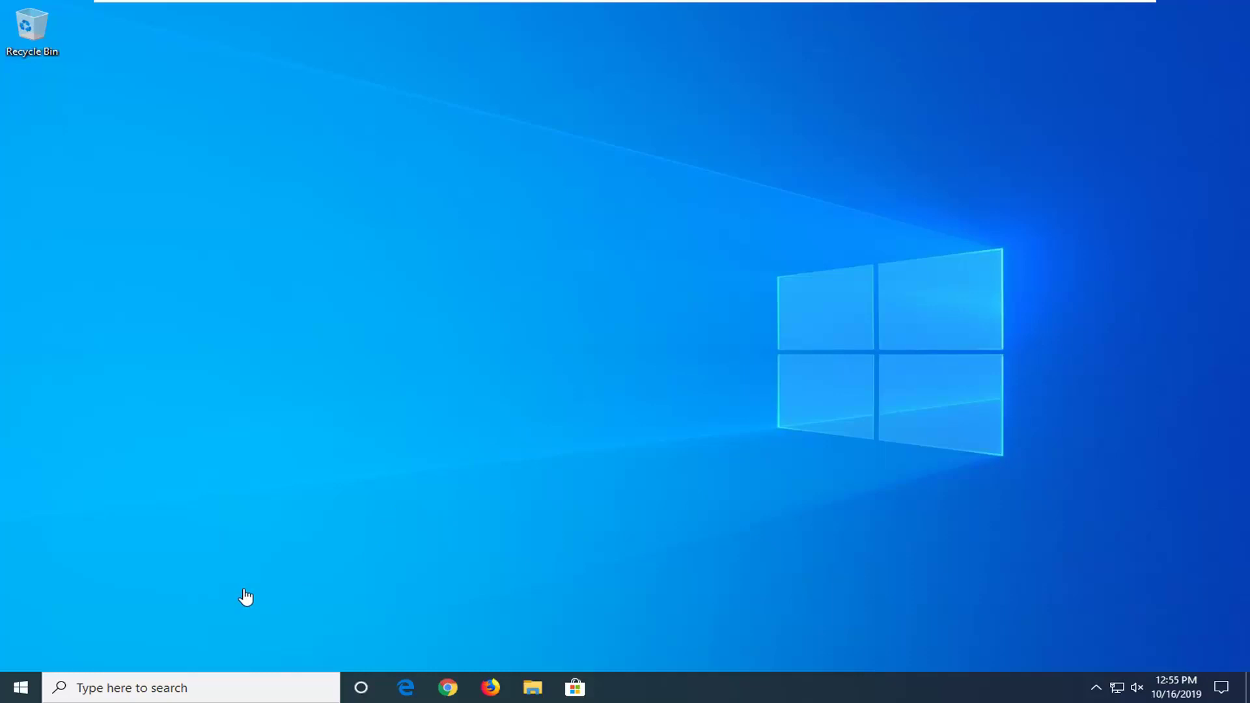
Bring up the Run dialog, briefly opening and dismissing the Win+X shortcut menu.
key(super+r)
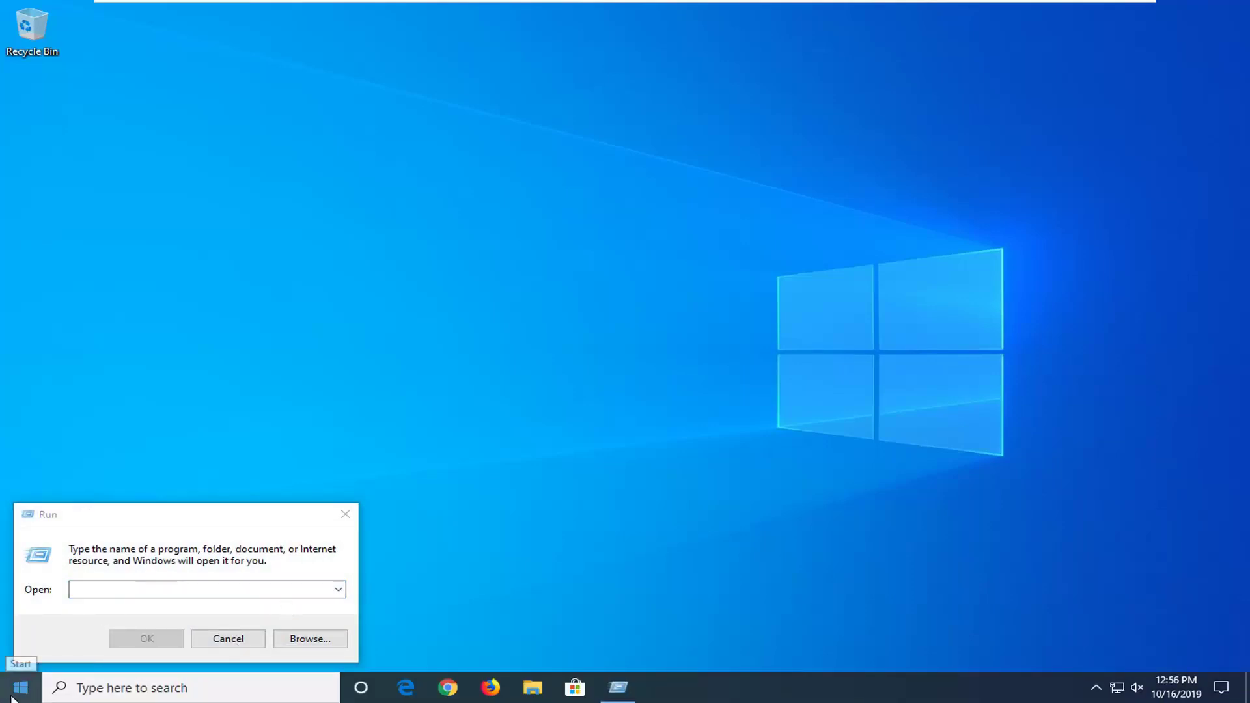
right_click(17, 694)
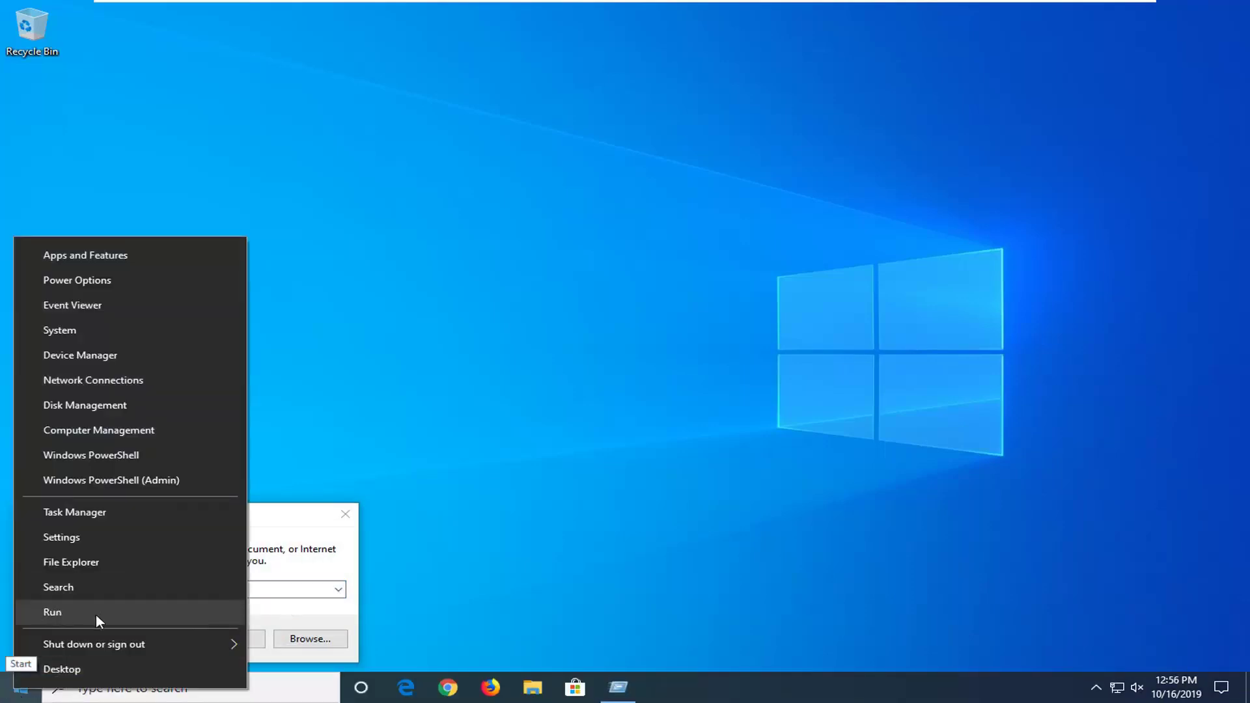
click(295, 532)
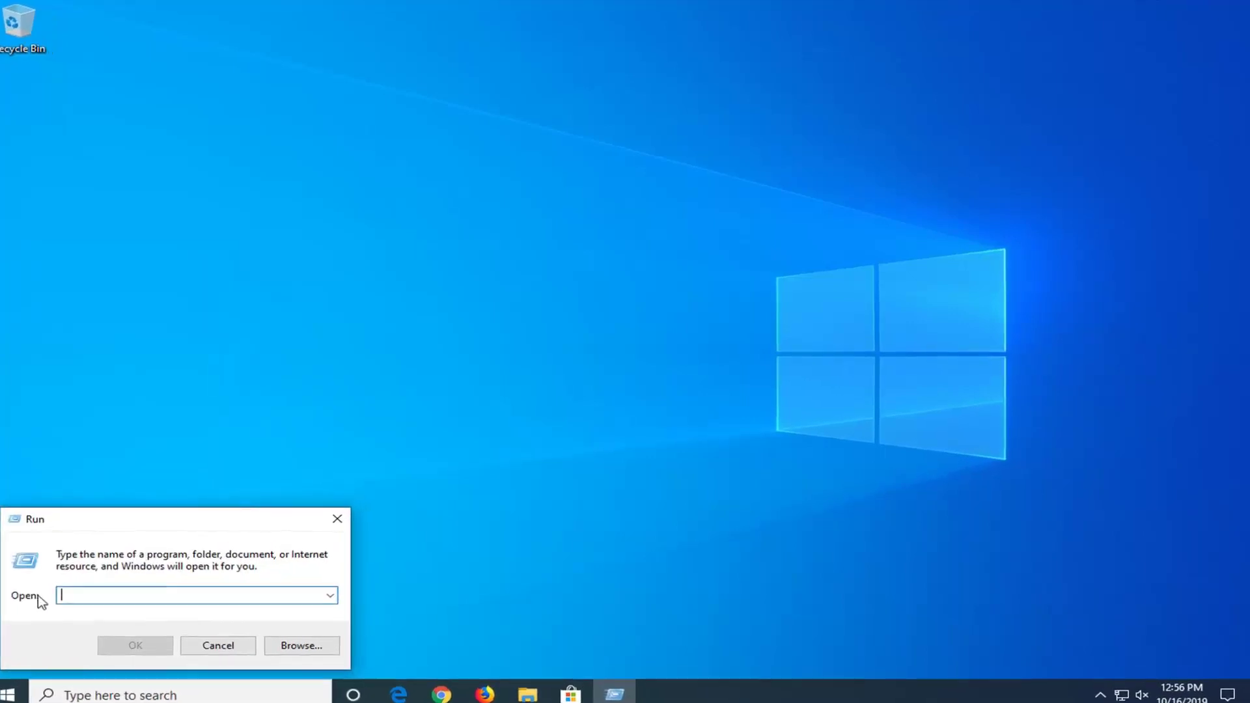
text(po)
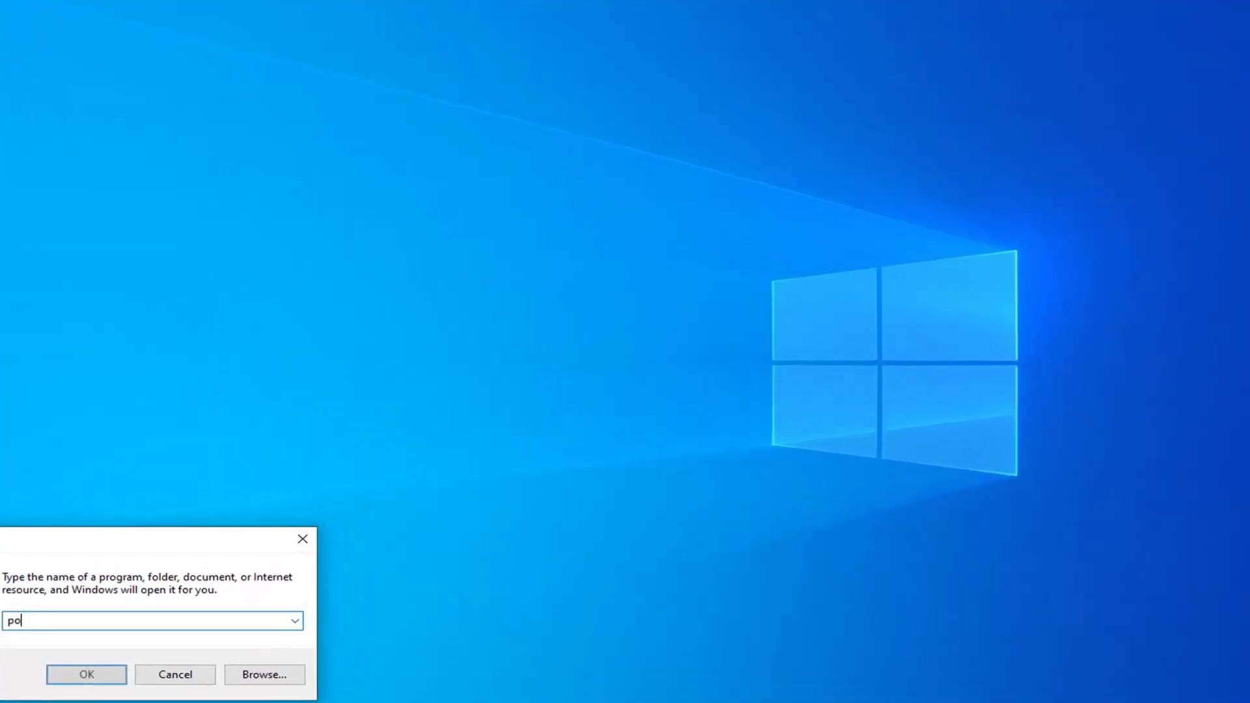
text(wershell)
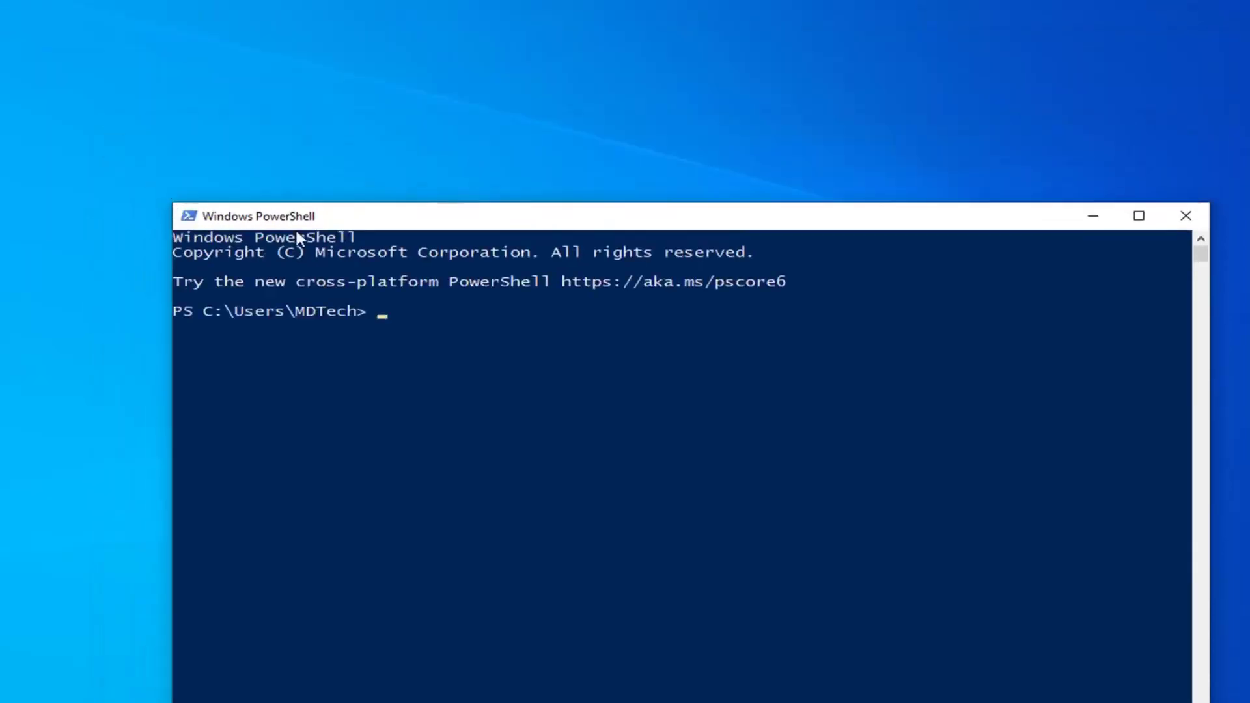
Drag the PowerShell window up and left toward the top of the desktop.
drag(319, 218, 257, 69)
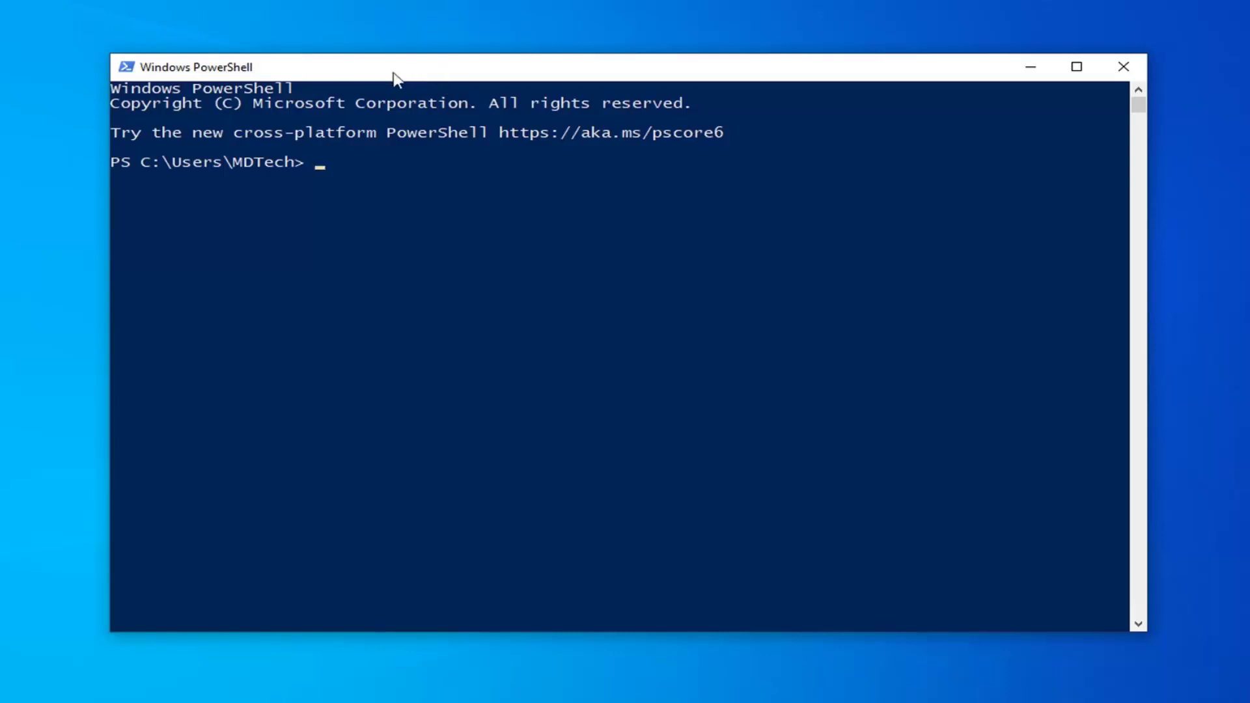
Paste and run the Get-AppXPackage | Foreach Add-AppxPackage re-register command.
right_click(454, 66)
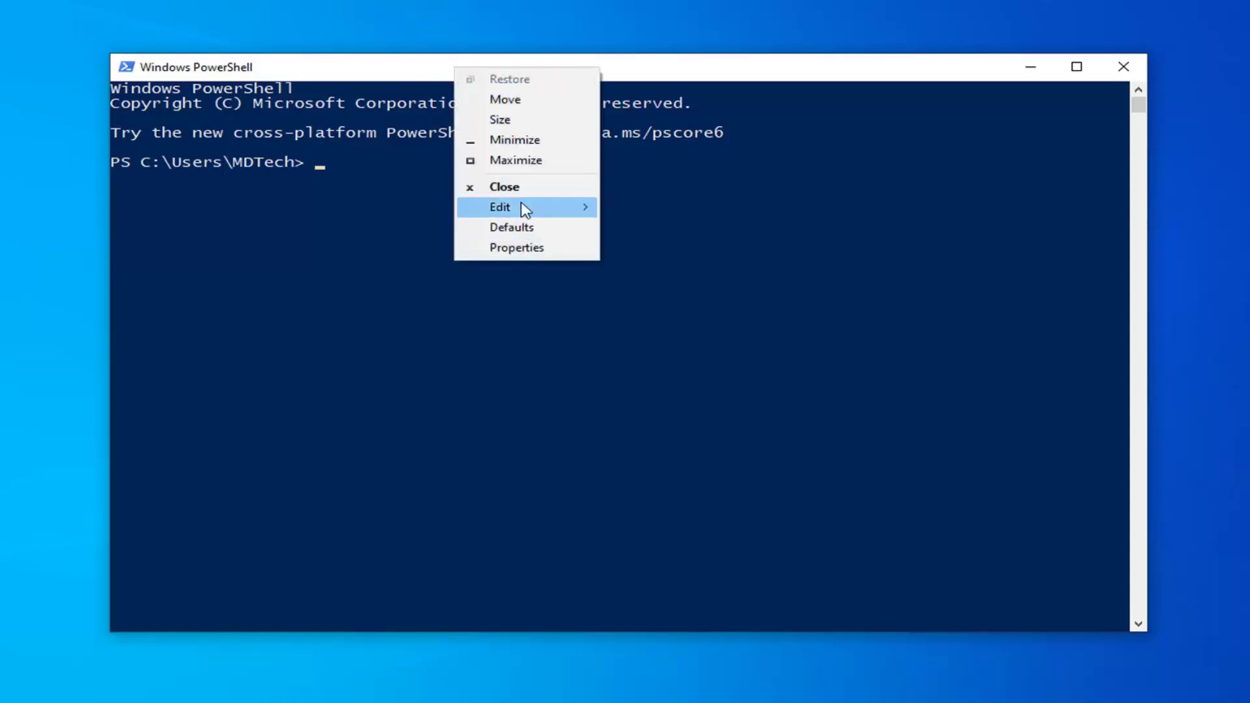
mouse_move(500, 207)
click(669, 241)
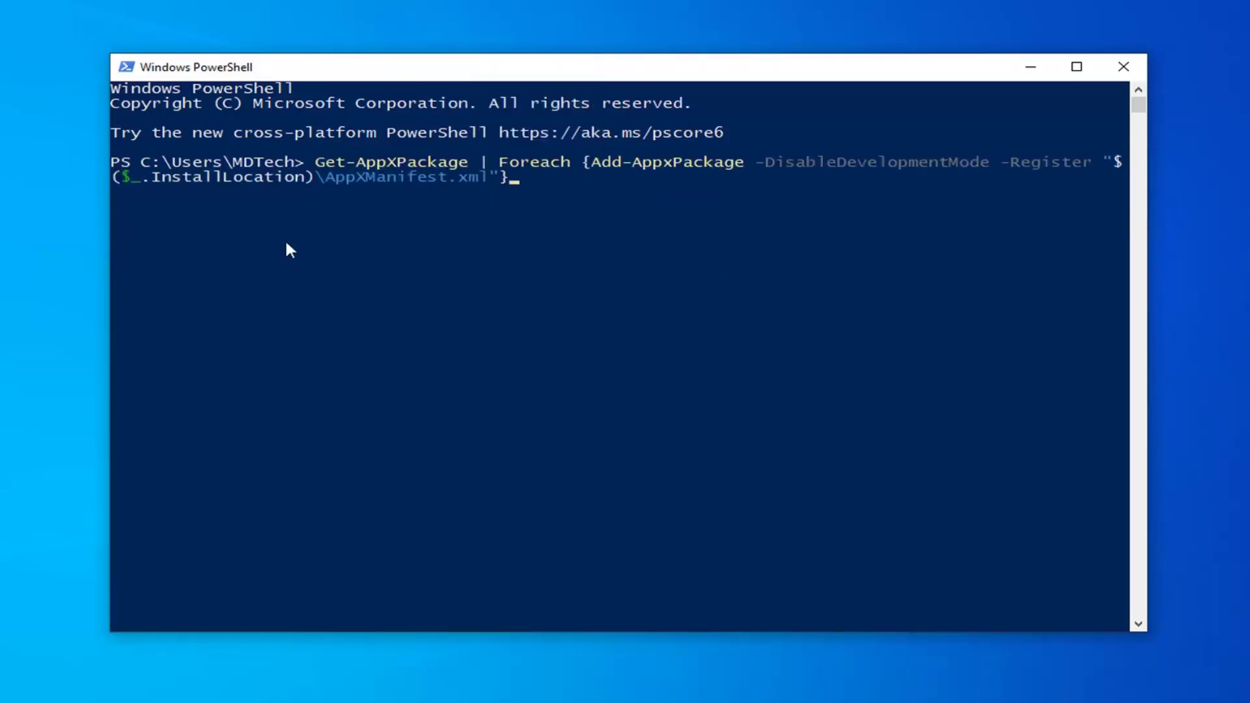
key(Return)
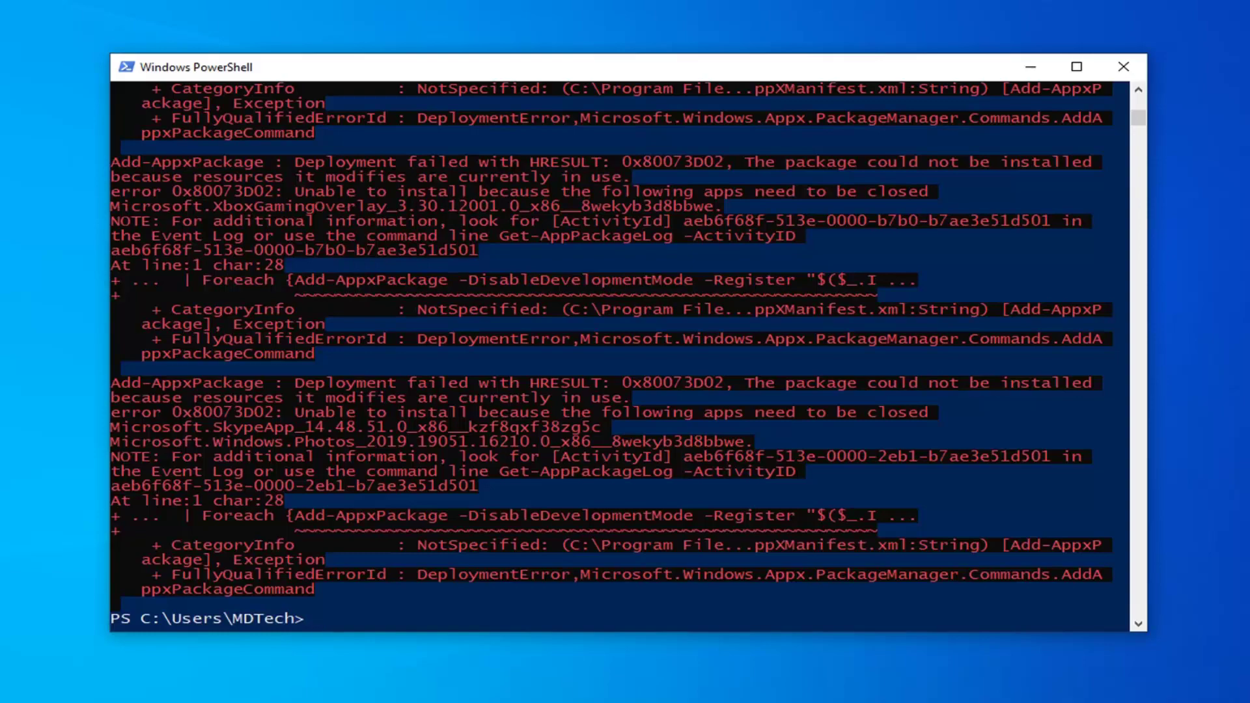
scroll(435, 474, up, 5)
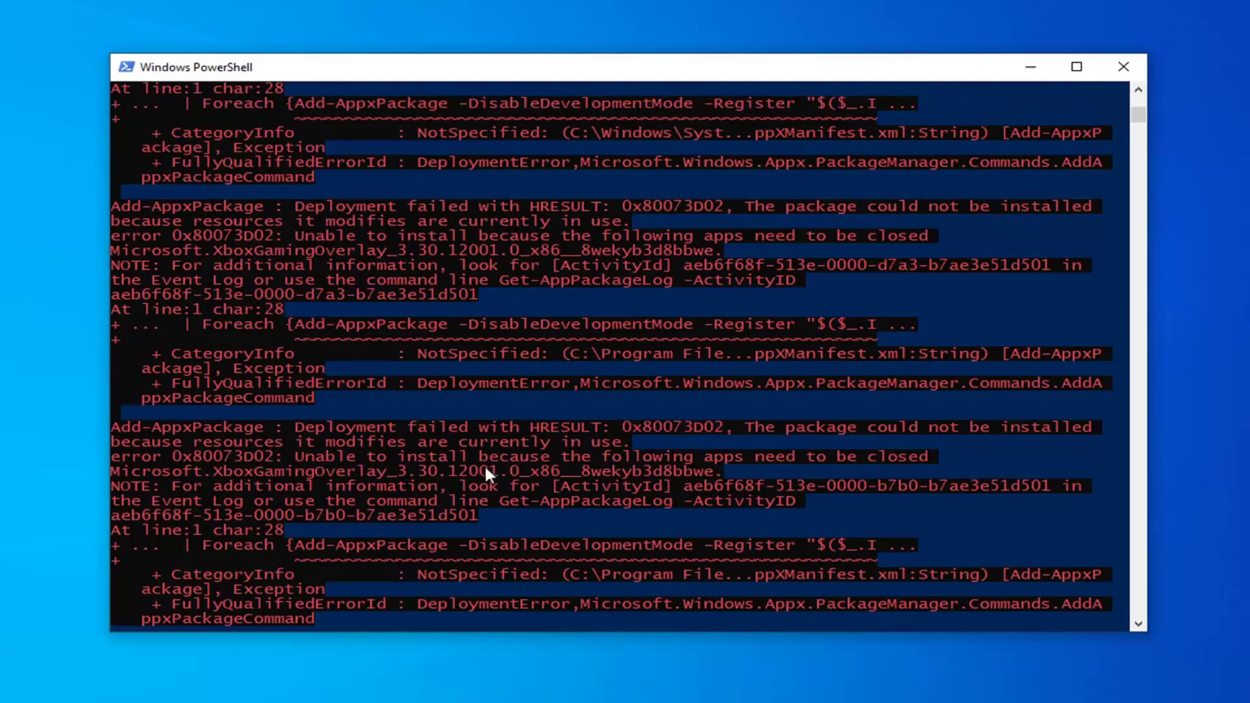
scroll(489, 464, up, 5)
scroll(494, 463, up, 5)
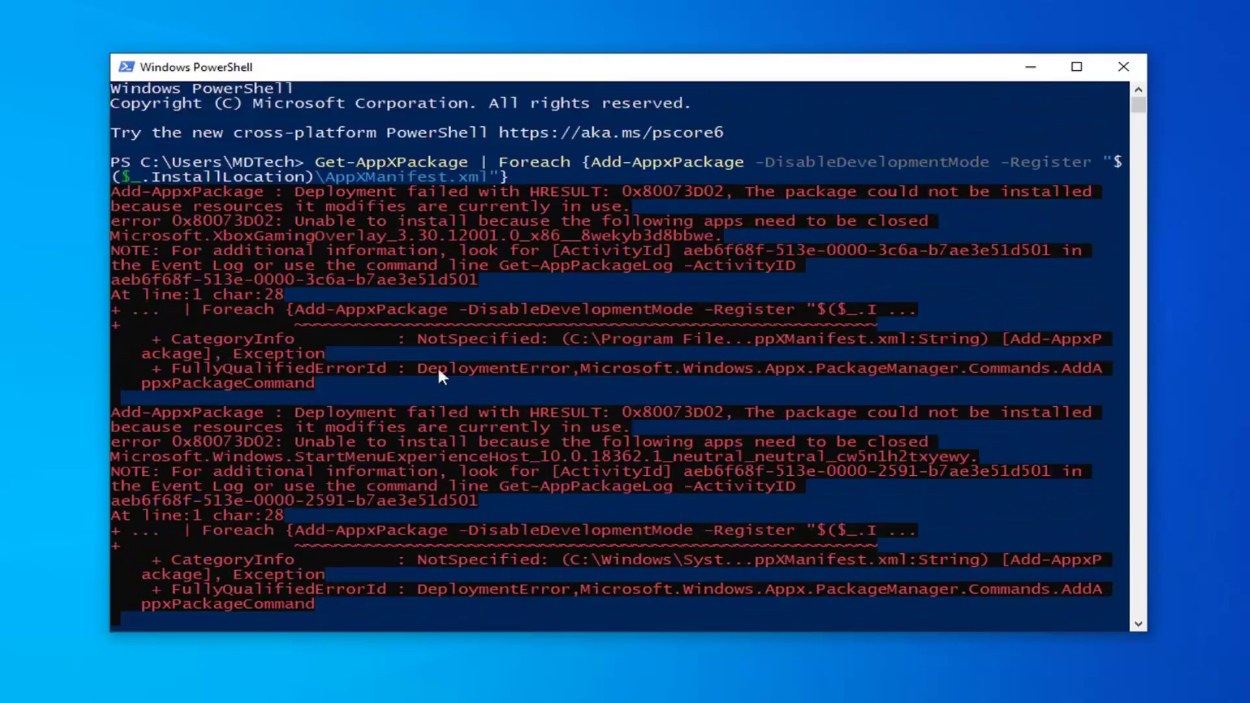
scroll(428, 297, down, 5)
scroll(397, 372, down, 5)
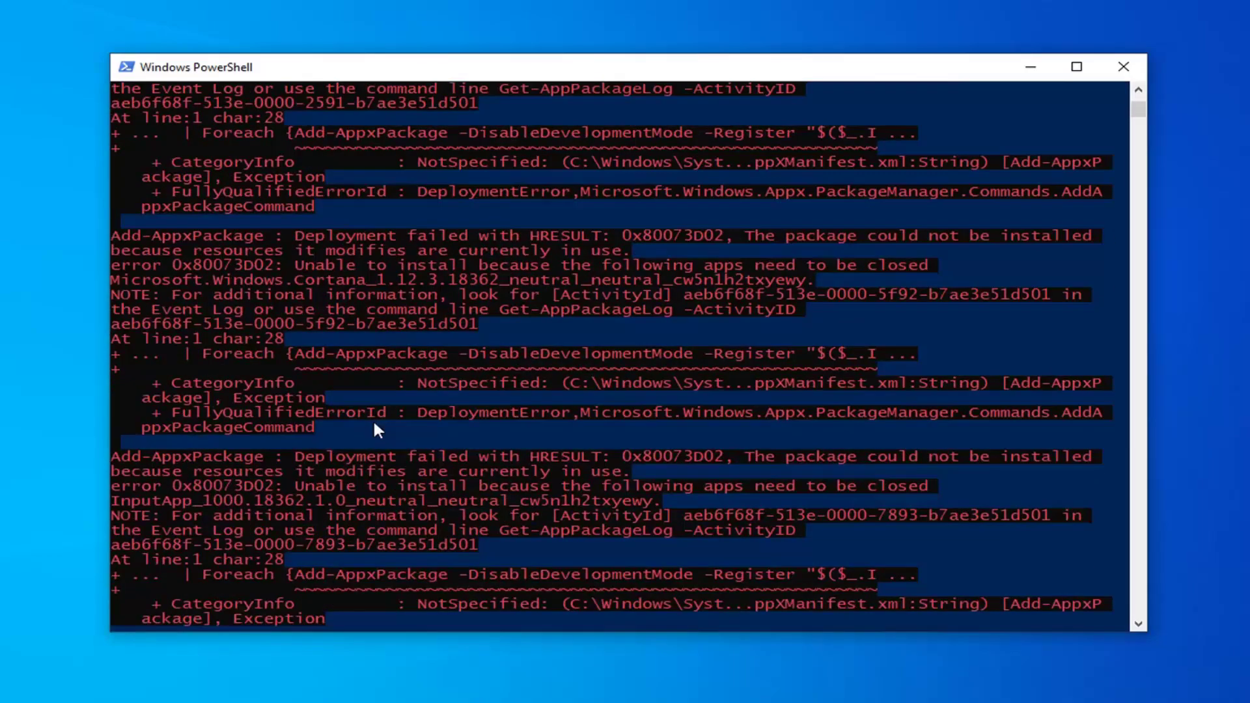
scroll(373, 419, down, 5)
scroll(393, 484, down, 5)
scroll(396, 477, down, 5)
scroll(303, 293, up, 3)
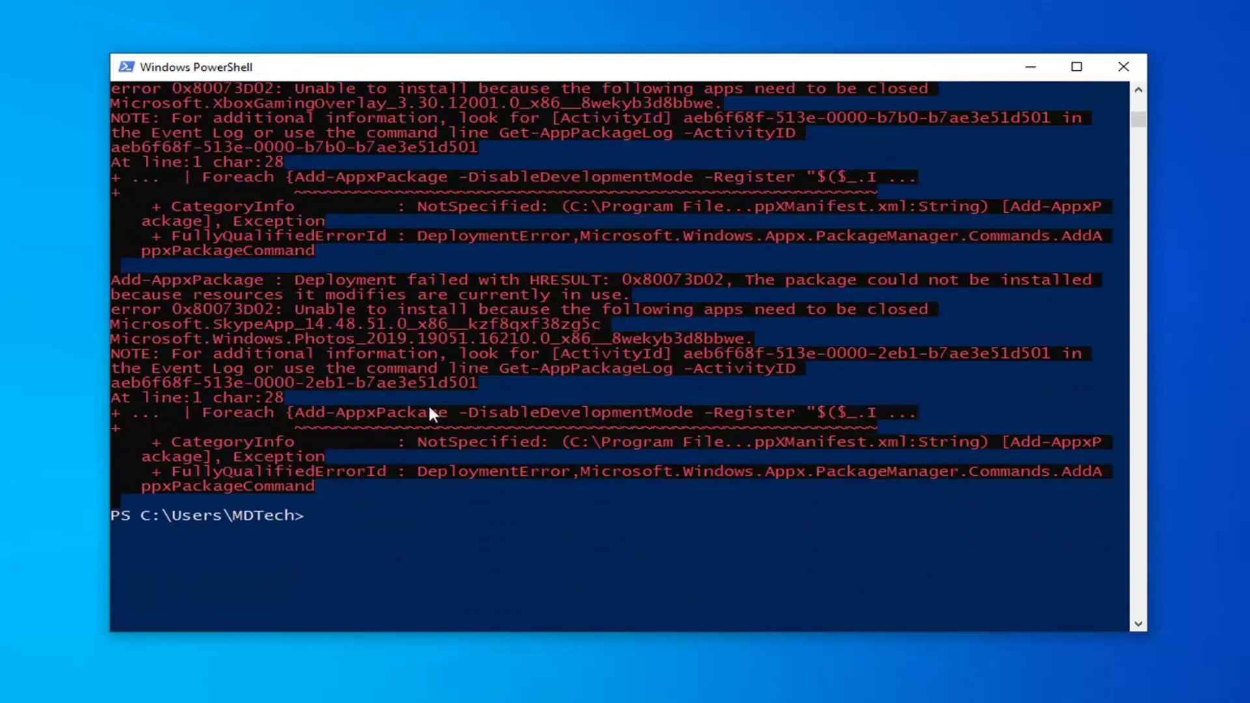
scroll(343, 479, up, 5)
scroll(349, 476, up, 5)
scroll(353, 472, down, 5)
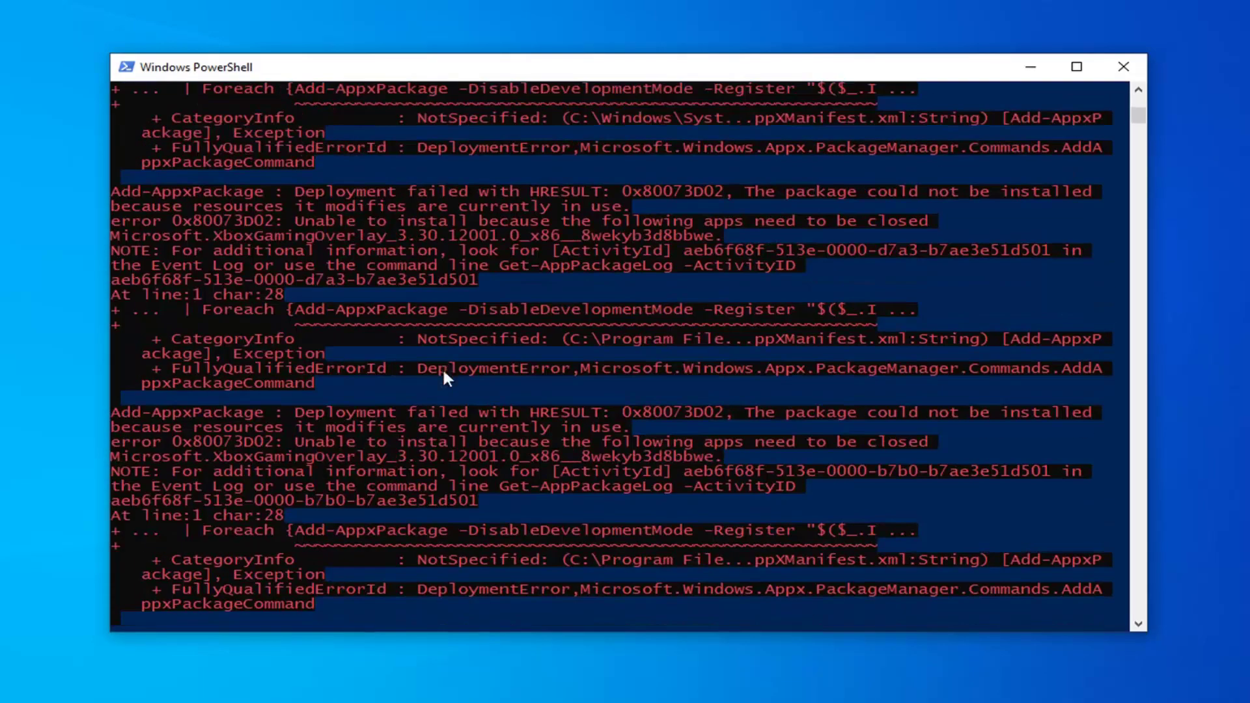
scroll(442, 368, down, 5)
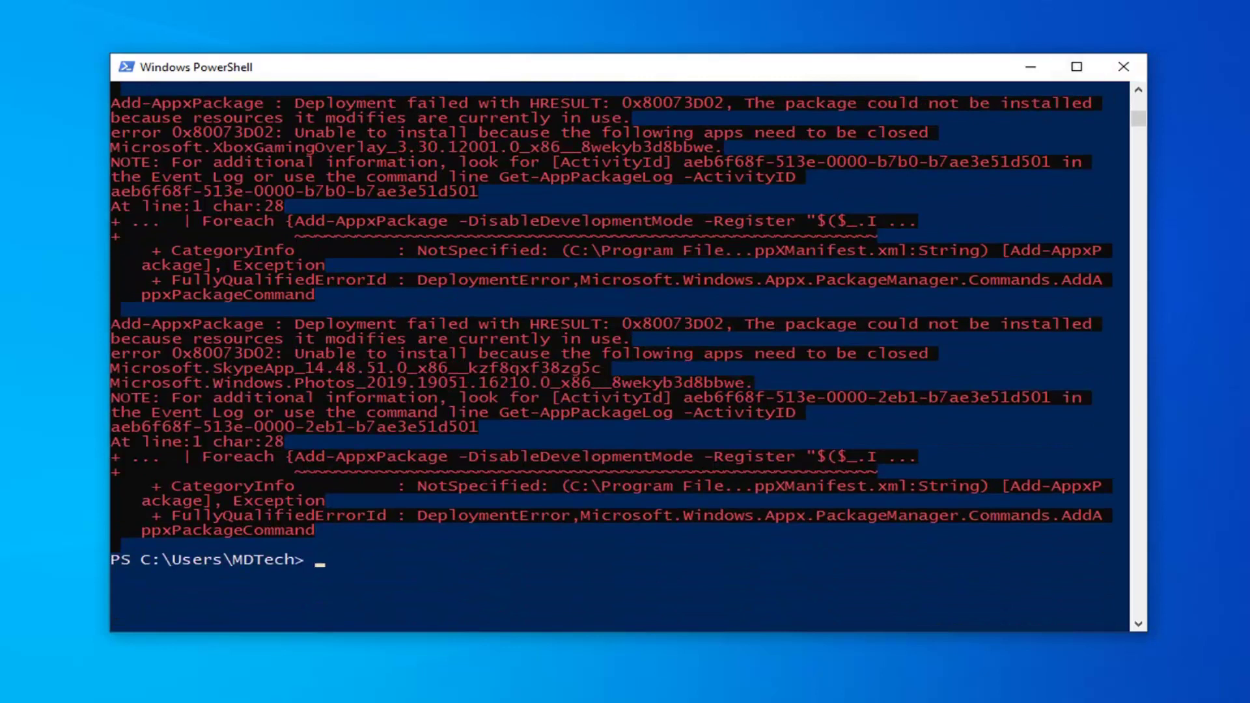